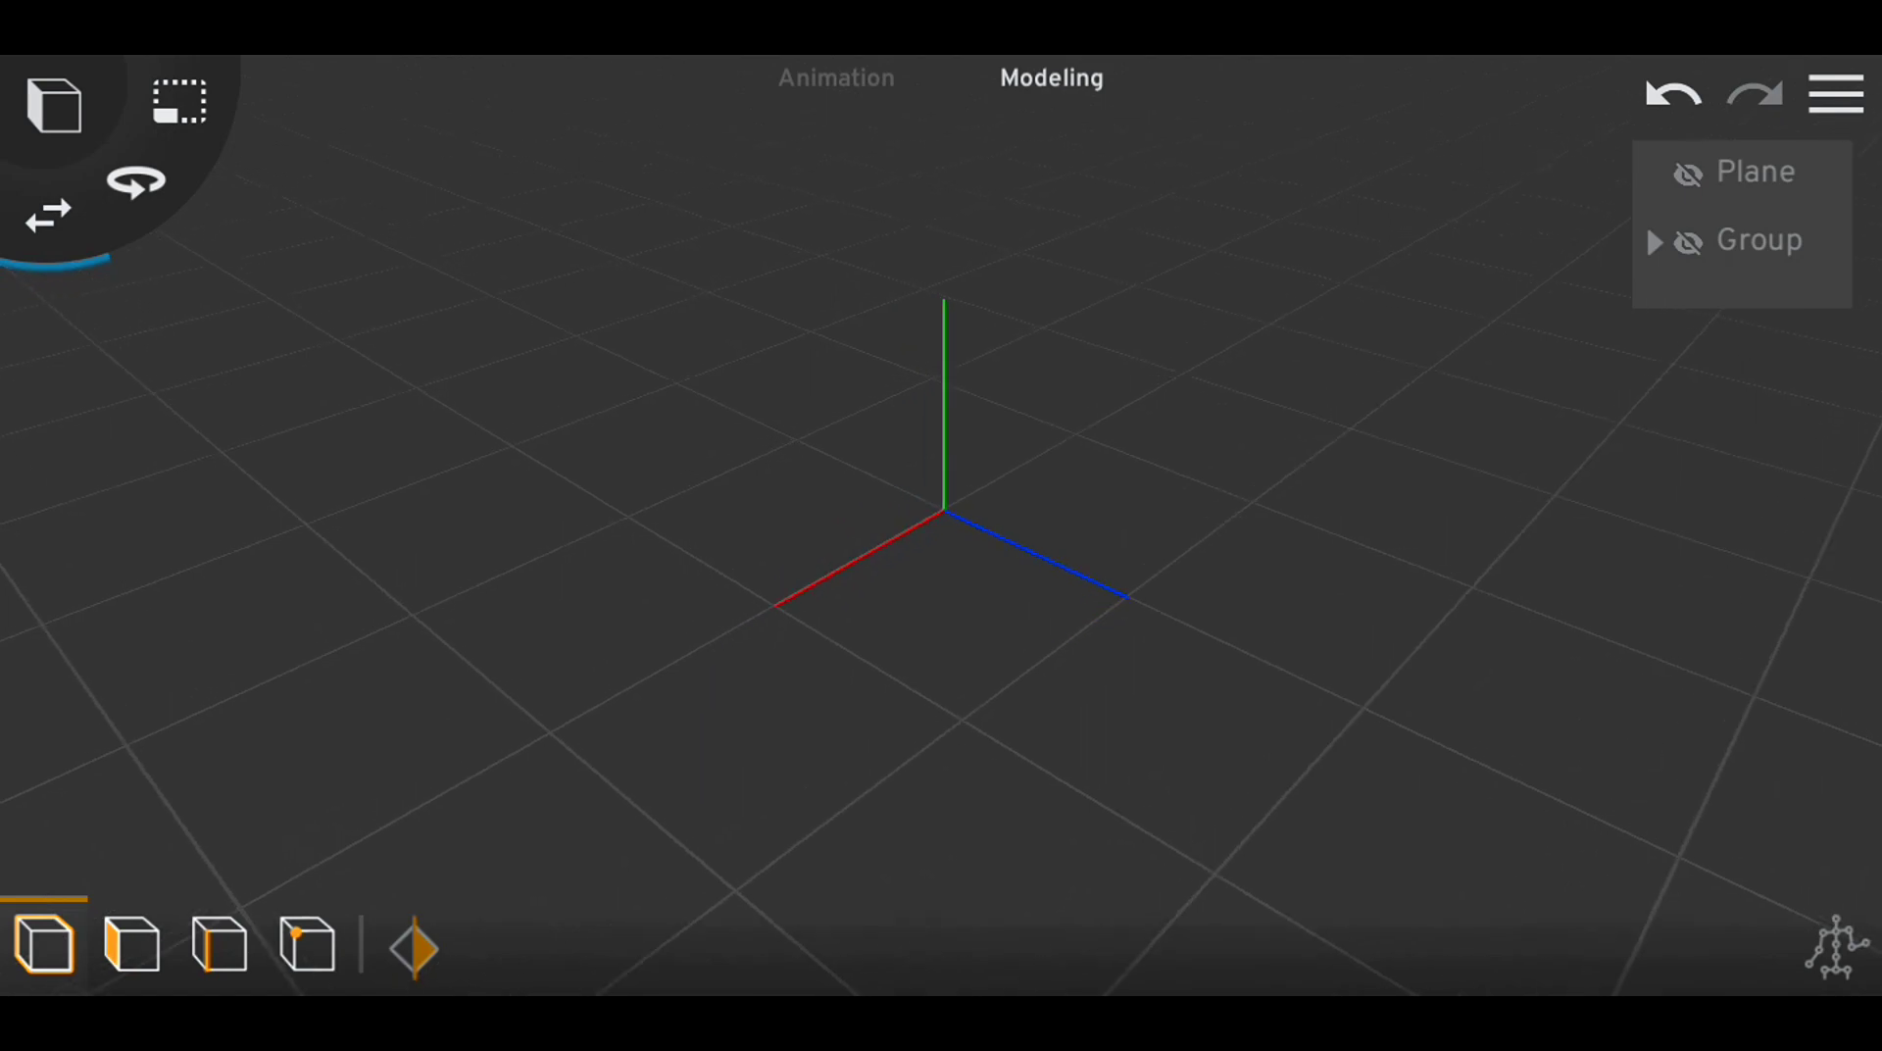
- Select the imported car Group in the outliner to prepare it for rigging
{"action": "left_click", "coordinate": [1836, 93]}
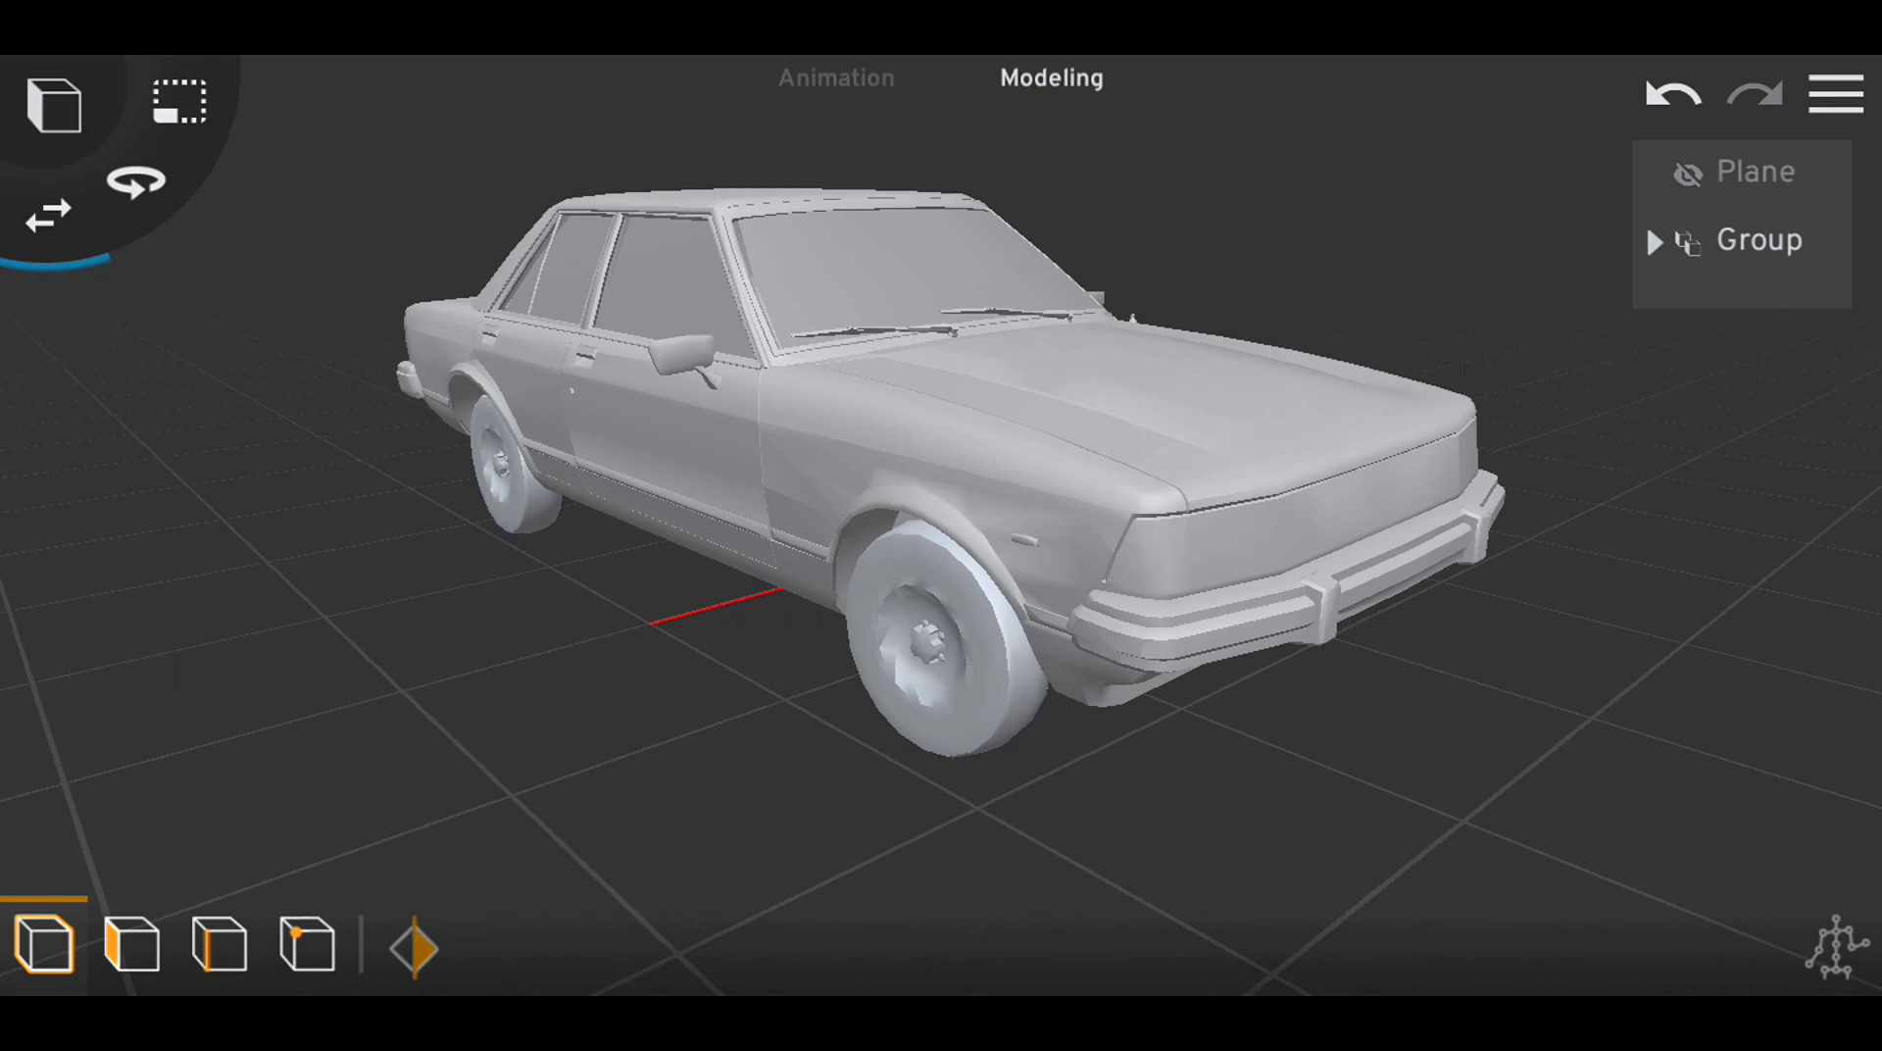
{"action": "left_click", "coordinate": [1654, 241]}
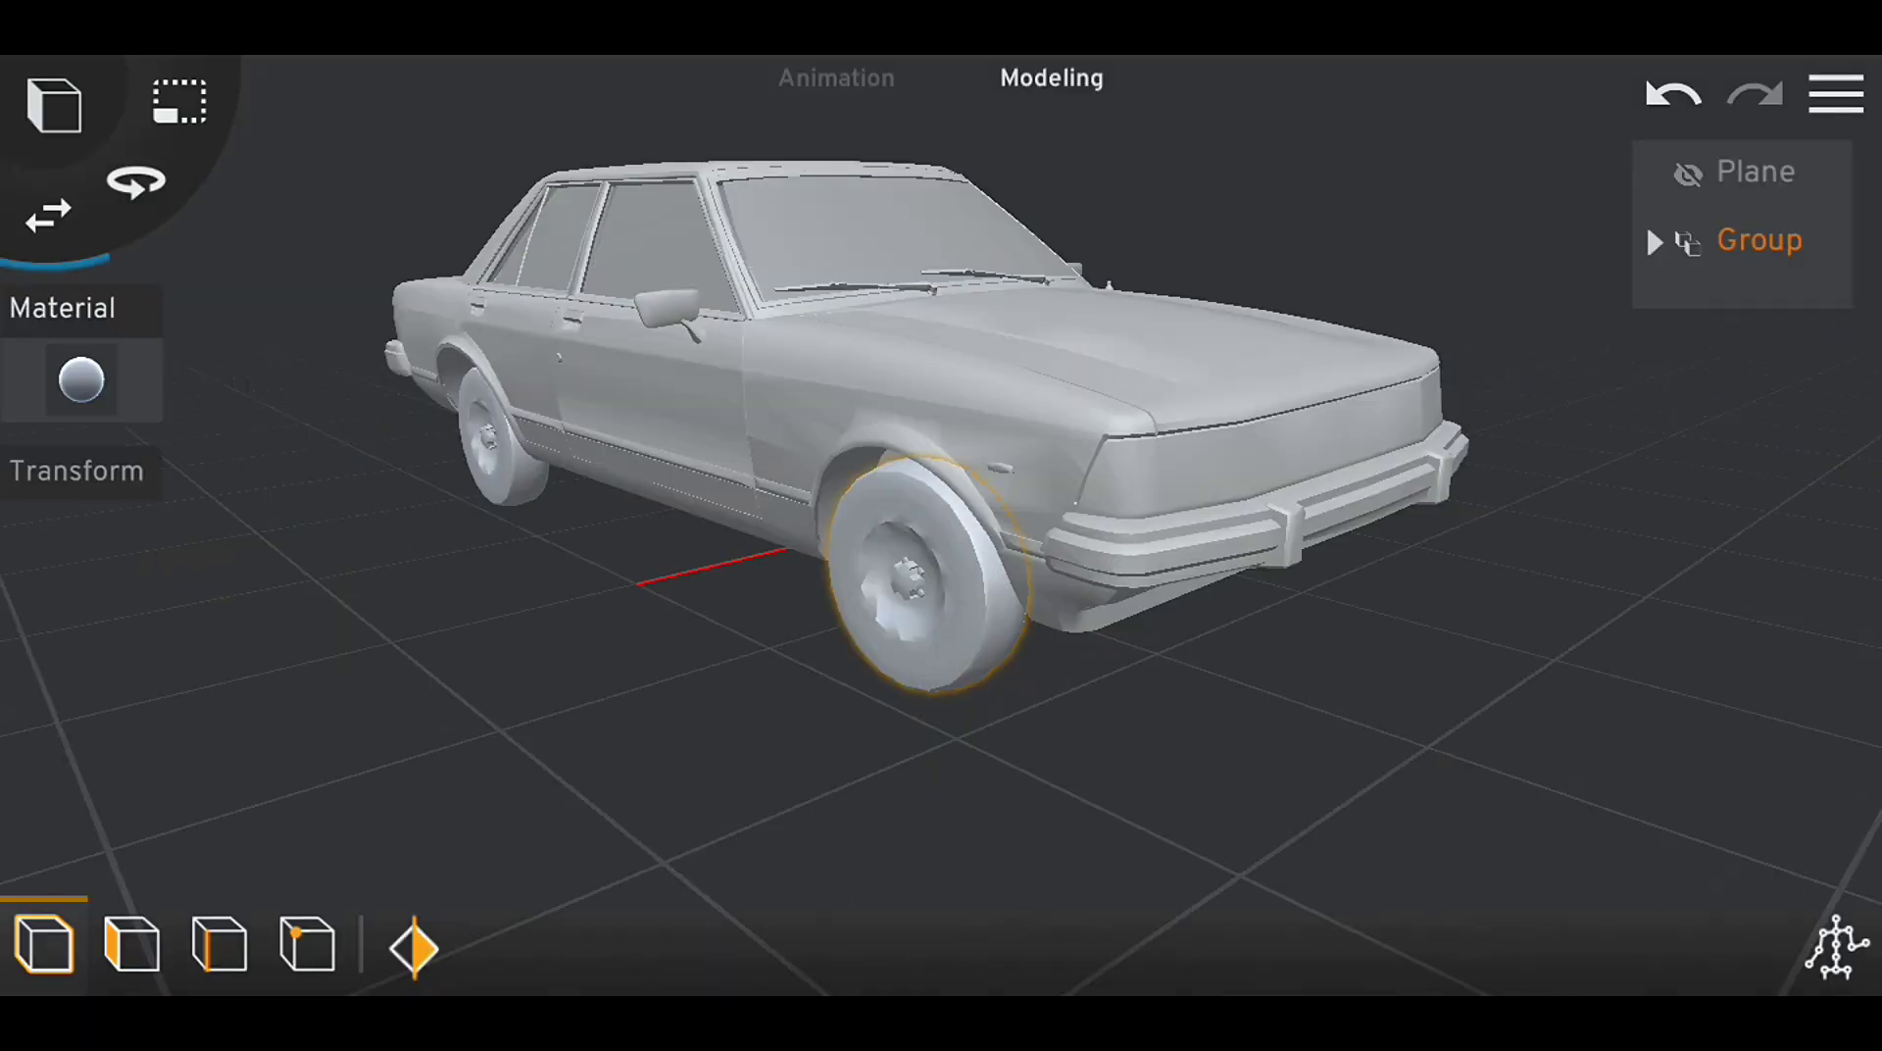
{"action": "left_click", "coordinate": [1837, 946]}
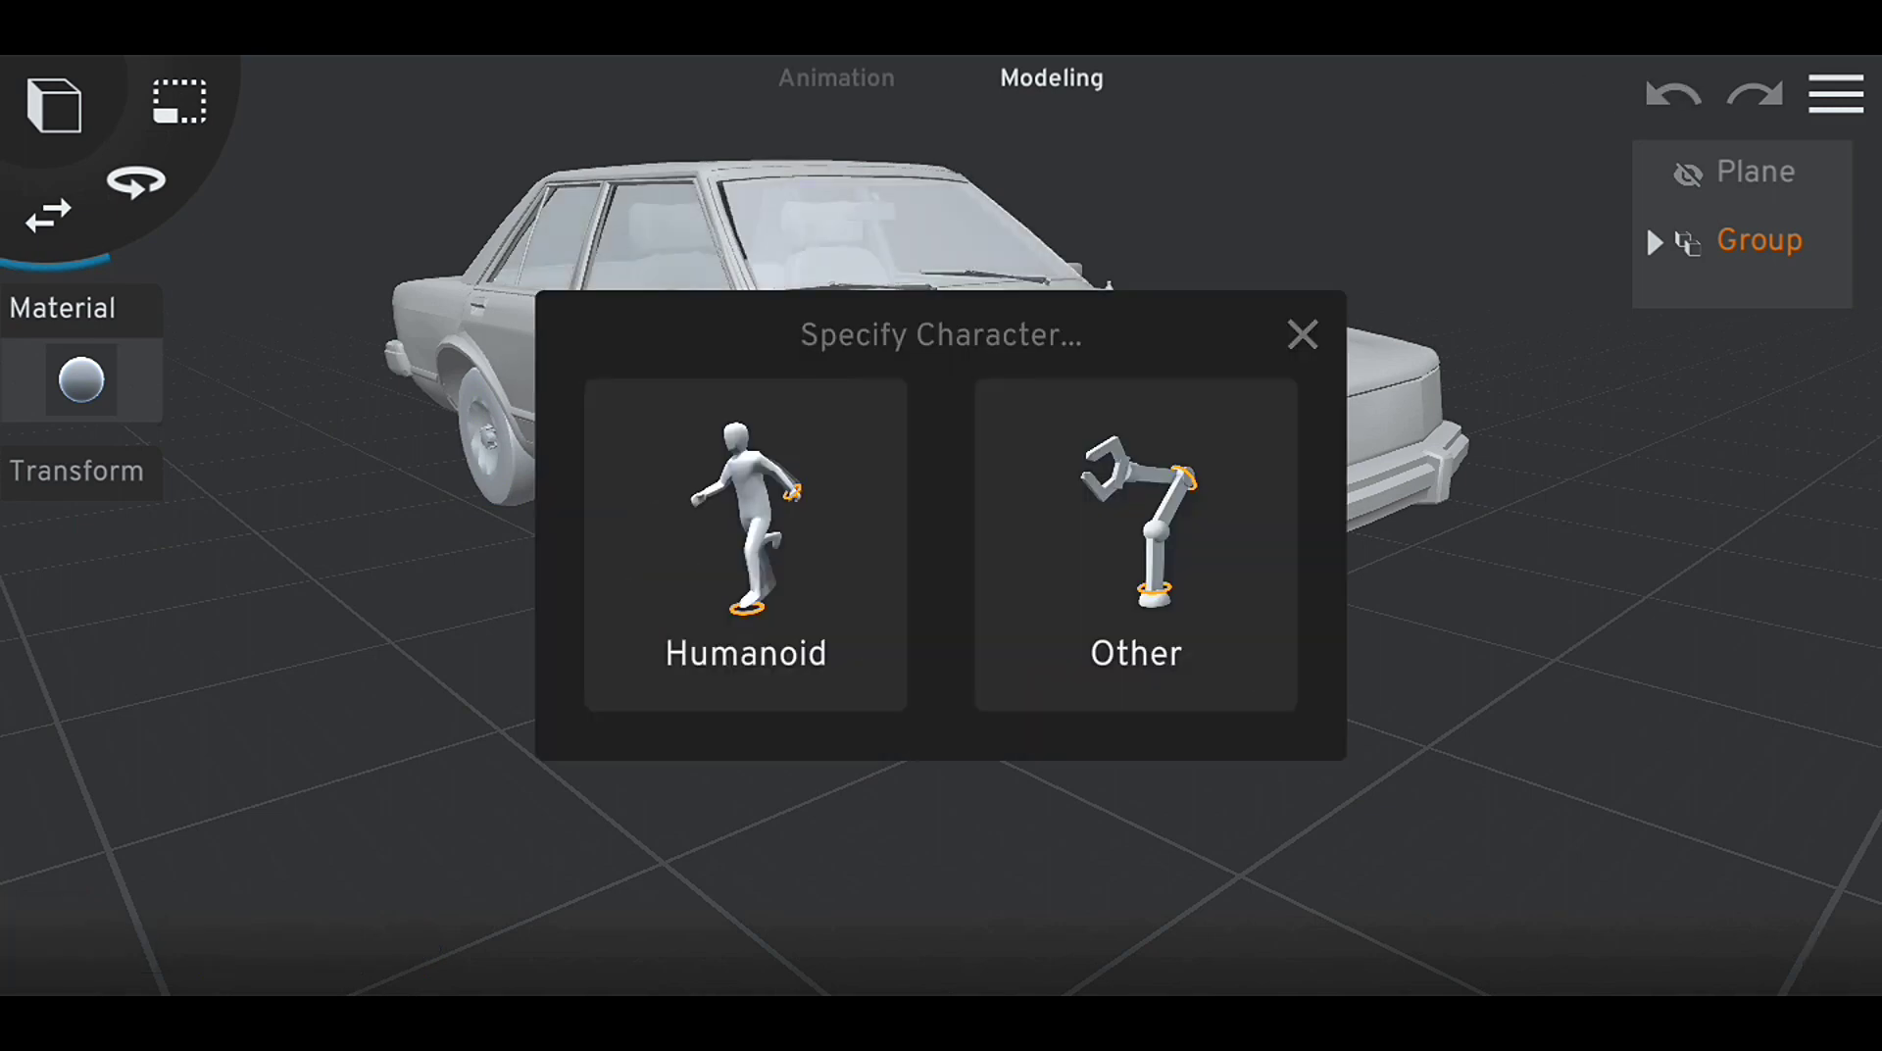